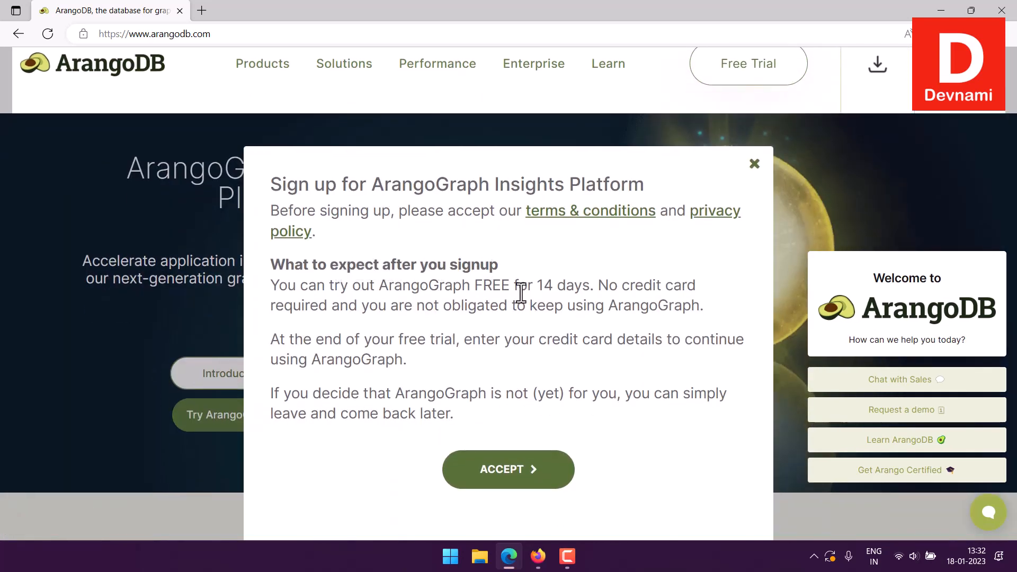
Read the ArangoGraph Insights Platform sign-up notice and accept its terms to reach the login page
left_click_drag(515, 289, 692, 340)
left_click(506, 250)
left_click(544, 469)
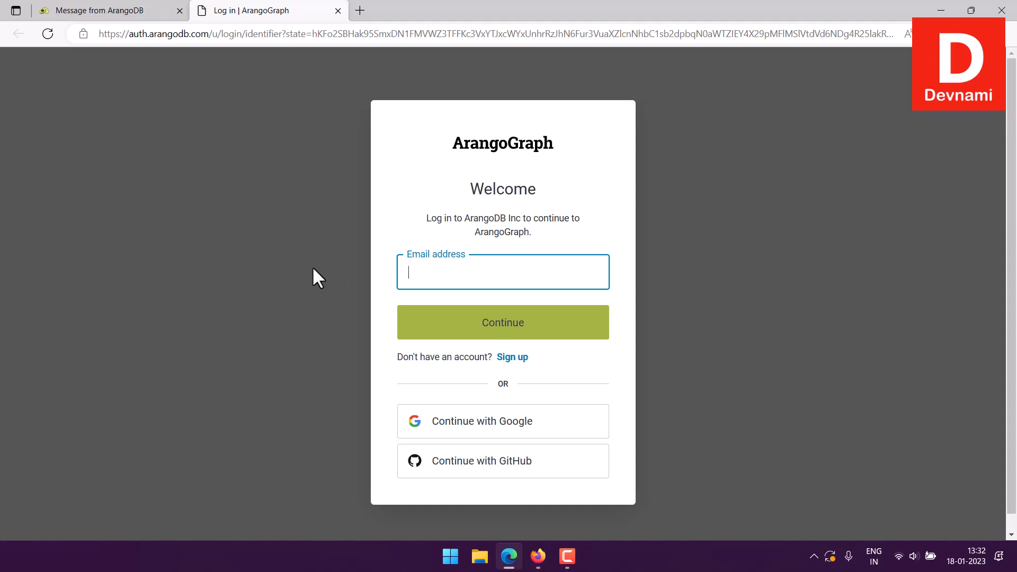
Switch to Firefox and open the ArangoDB DemoDeploy deployment from the ArangoGraph dashboard
left_click(538, 556)
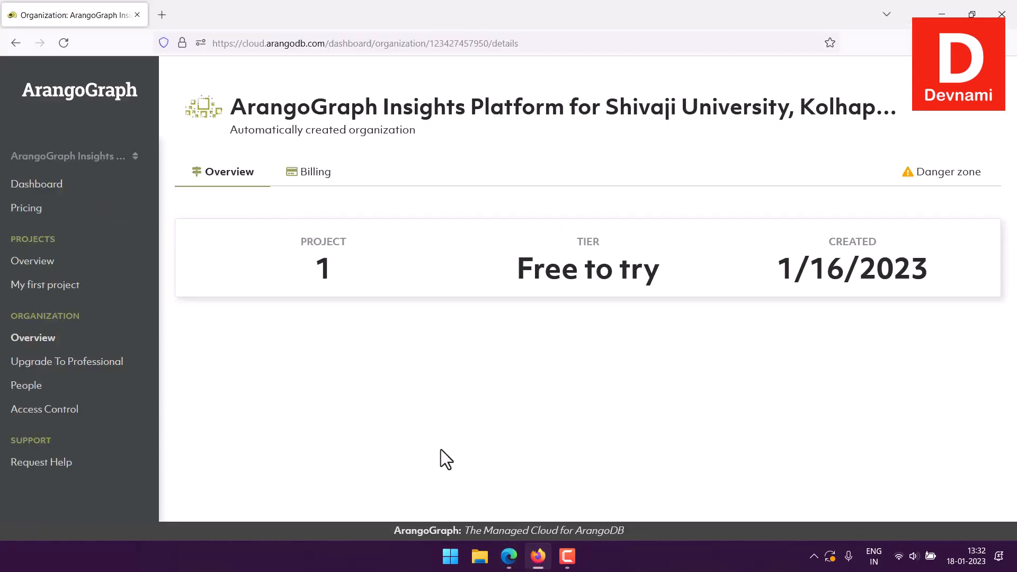
left_click(41, 190)
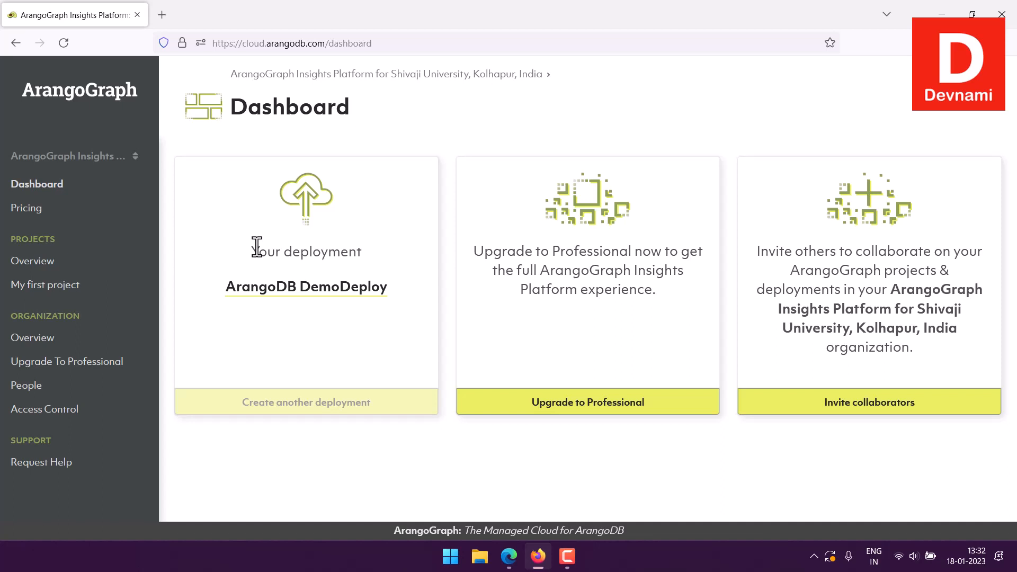
left_click(327, 291)
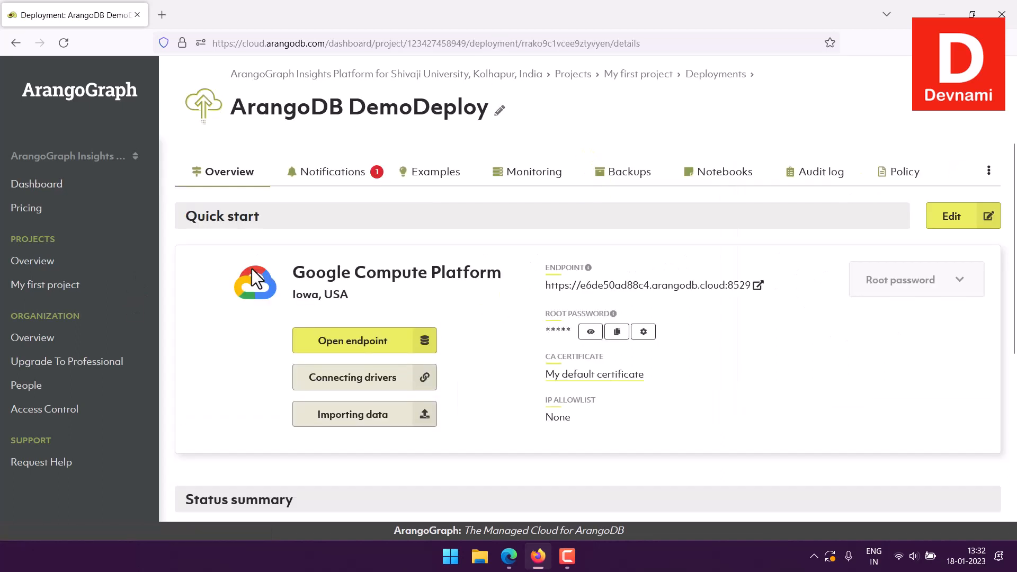
Review the deployment's cloud provider and region, and copy its root password
left_click_drag(292, 268, 359, 293)
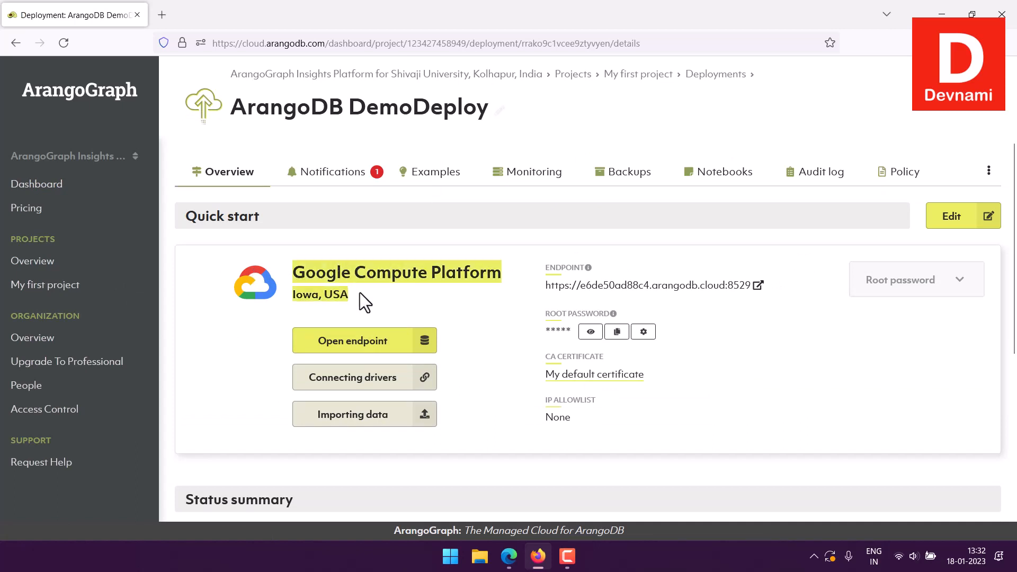
left_click(358, 291)
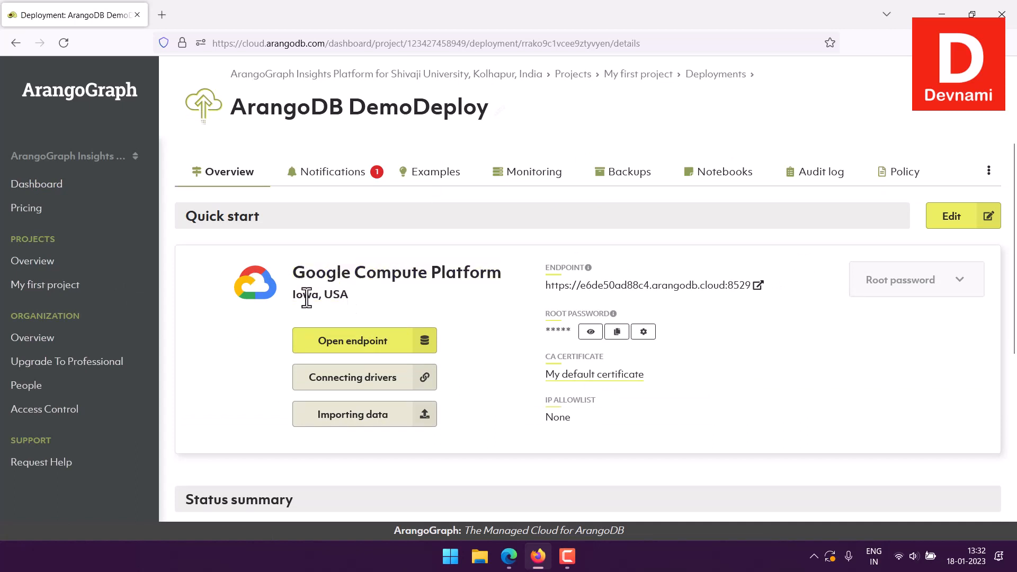
left_click_drag(294, 295, 341, 294)
left_click(368, 297)
left_click(616, 333)
Open the deployment's notebooks section and read the login note, the notebook limit and the list of existing notebooks
left_click(704, 177)
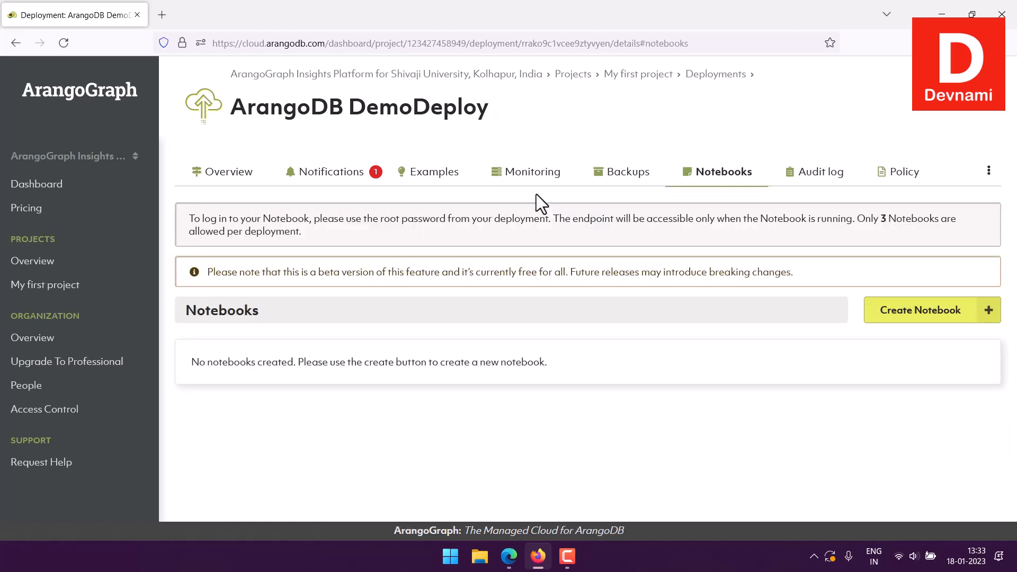
left_click_drag(190, 217, 353, 243)
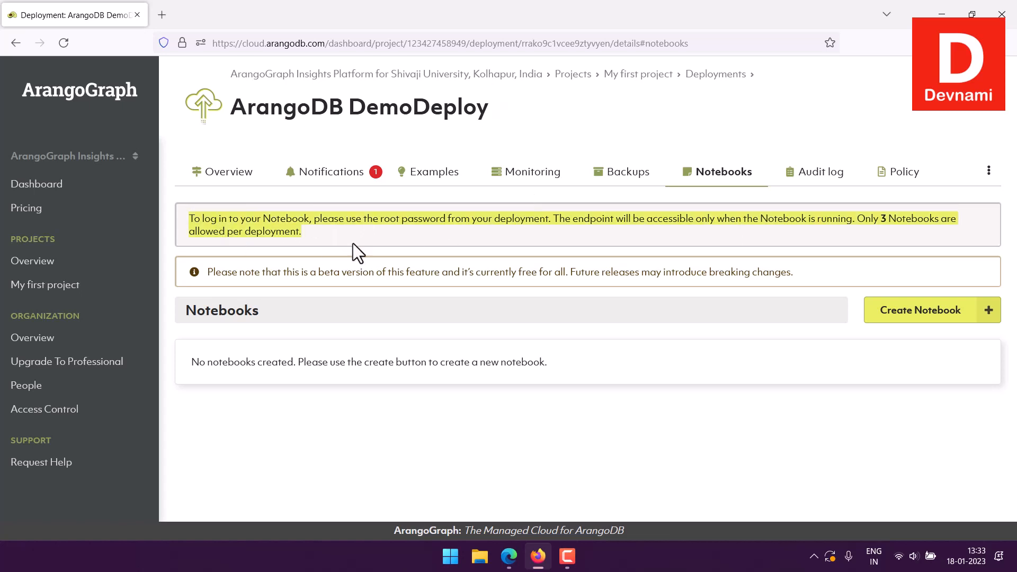
left_click(353, 243)
left_click_drag(192, 362, 566, 362)
left_click(565, 364)
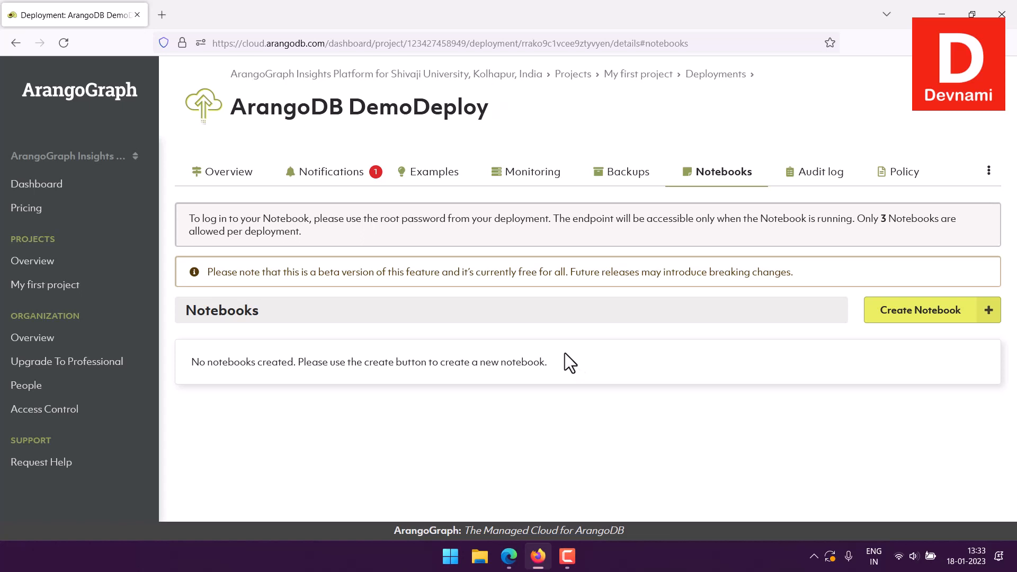
left_click_drag(880, 218, 919, 230)
left_click(916, 227)
Start creating a new notebook for the deployment and name it Arango Notebook
left_click(918, 313)
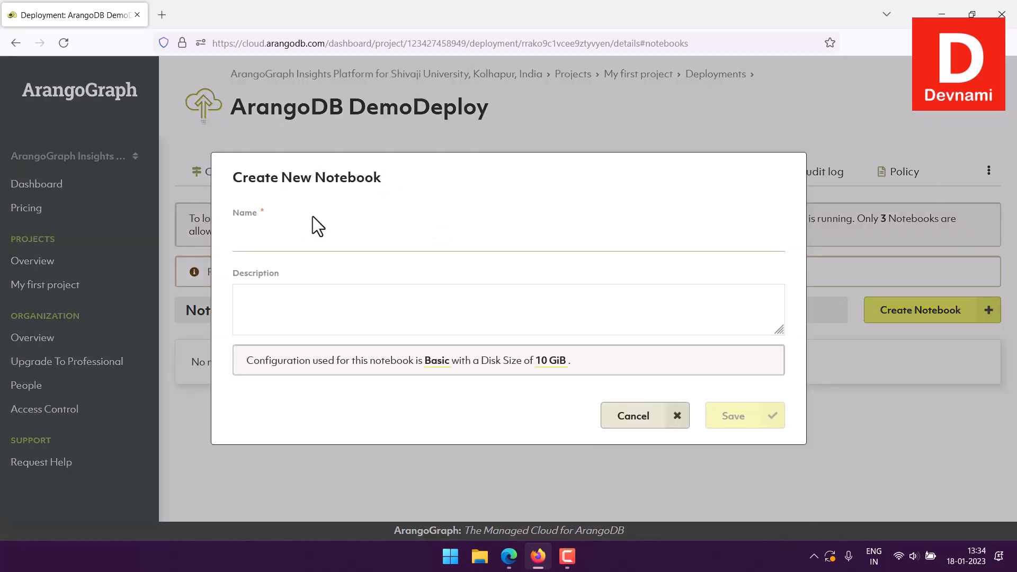
left_click_drag(238, 180, 386, 181)
left_click(390, 184)
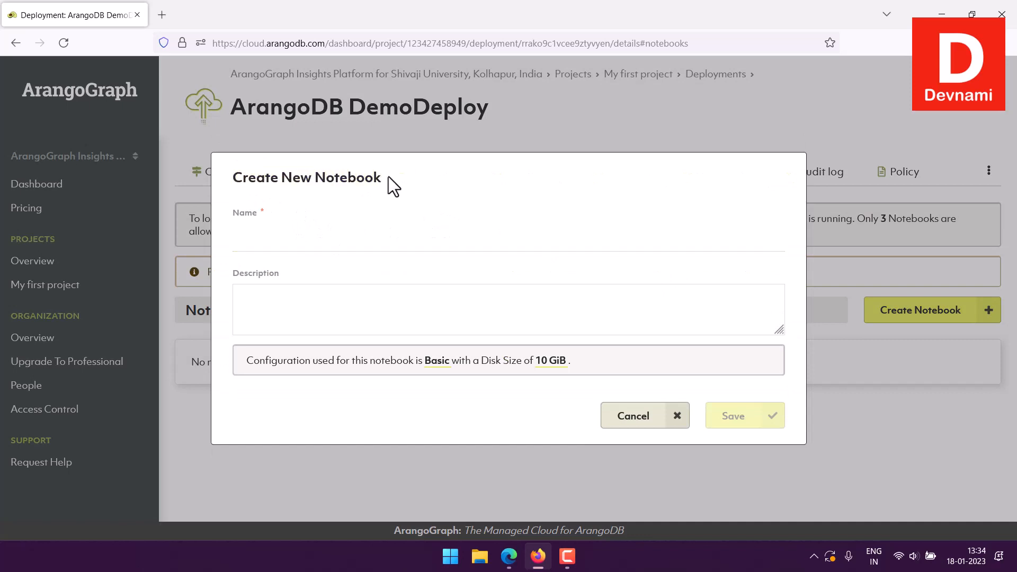
left_click(280, 235)
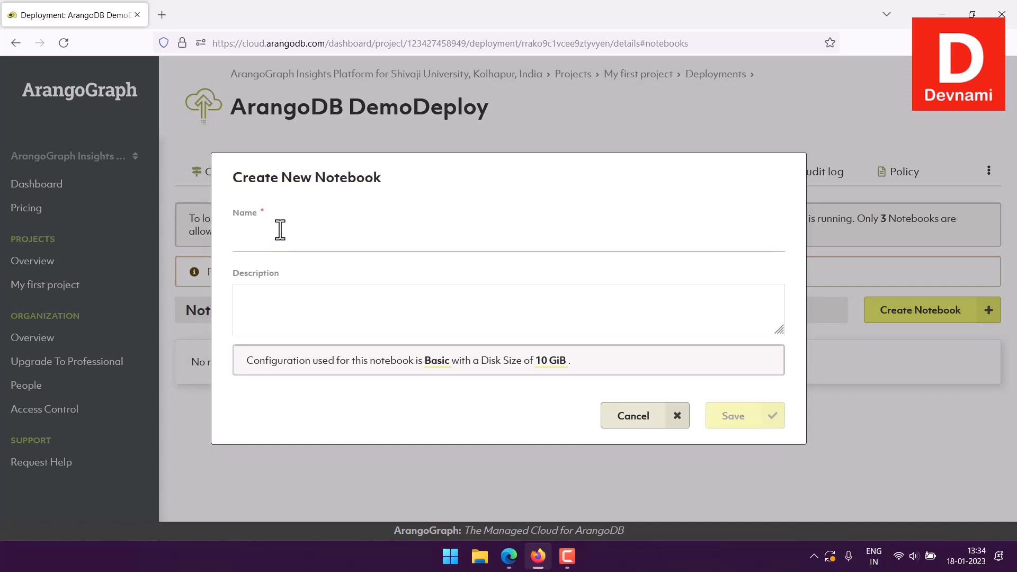
type("Demo")
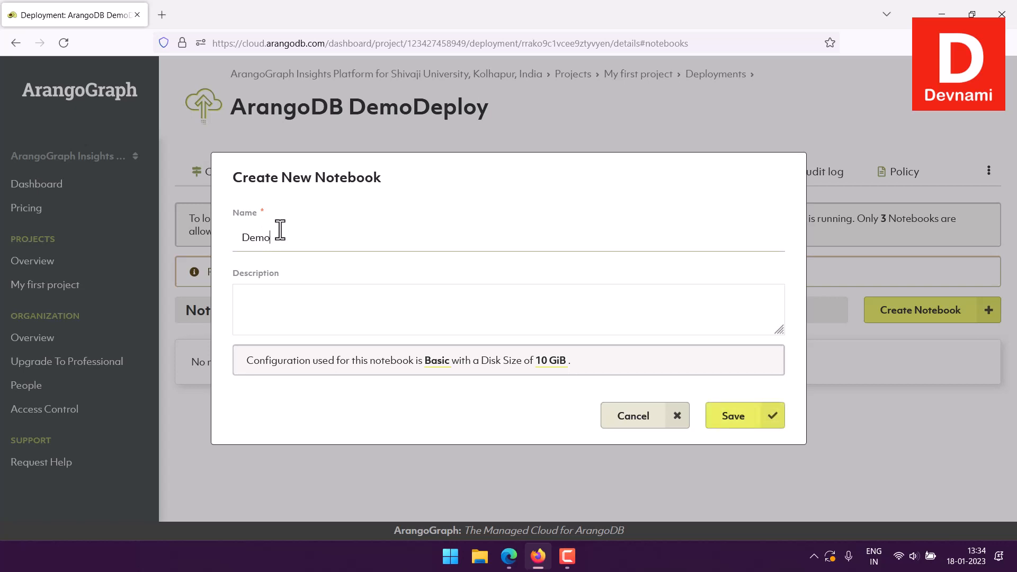
type(" Note")
key("BackSpace")
key("BackSpace")
key("BackSpace")
key("ctrl+a")
key("BackSpace")
type("Arango Notebook")
Enter the description "Sample notebook for testing out notebook feature." and save the new notebook
left_click(285, 295)
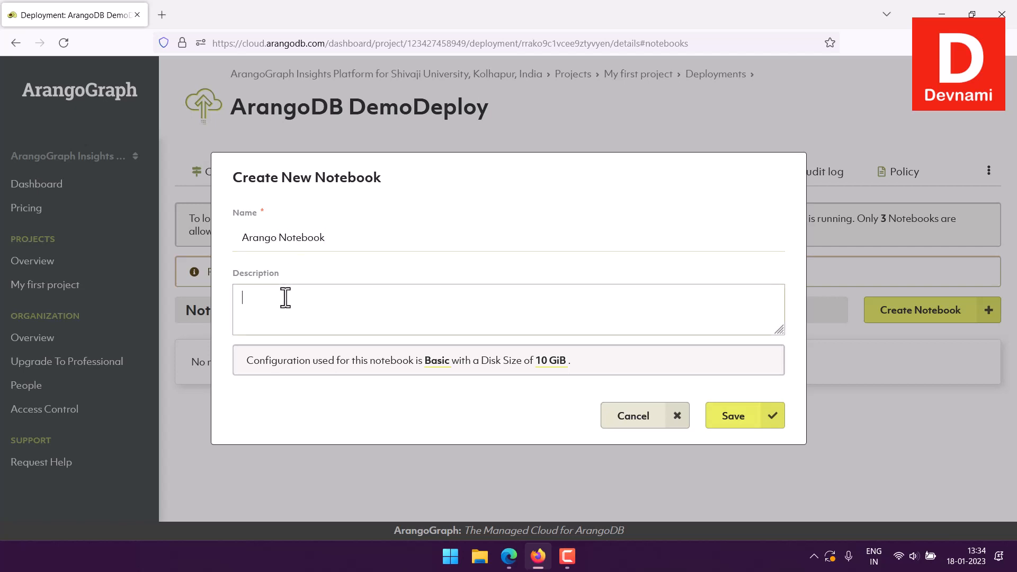
type("Sample notebook for testing")
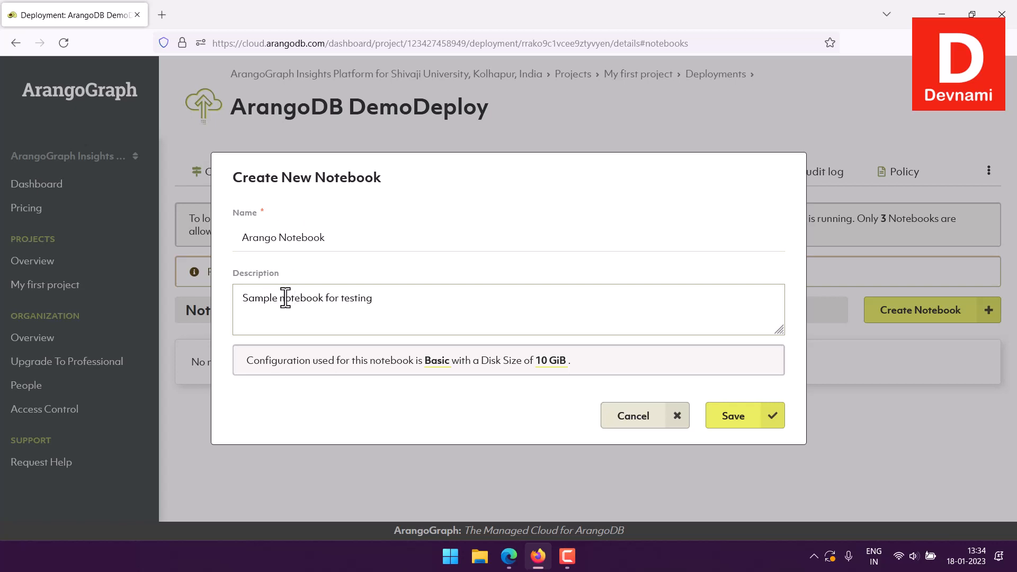
type(" out notebook feature.")
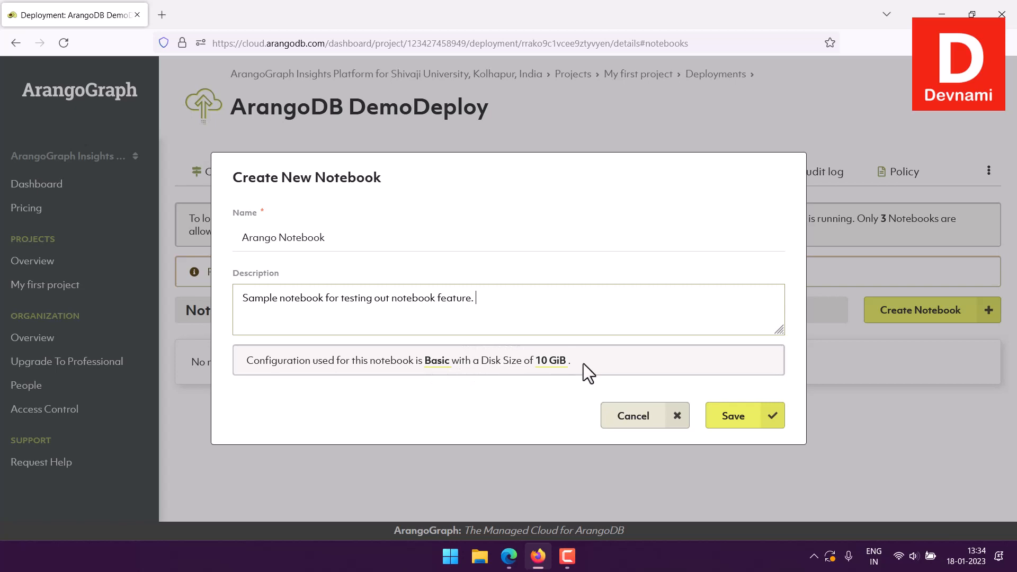
left_click(736, 417)
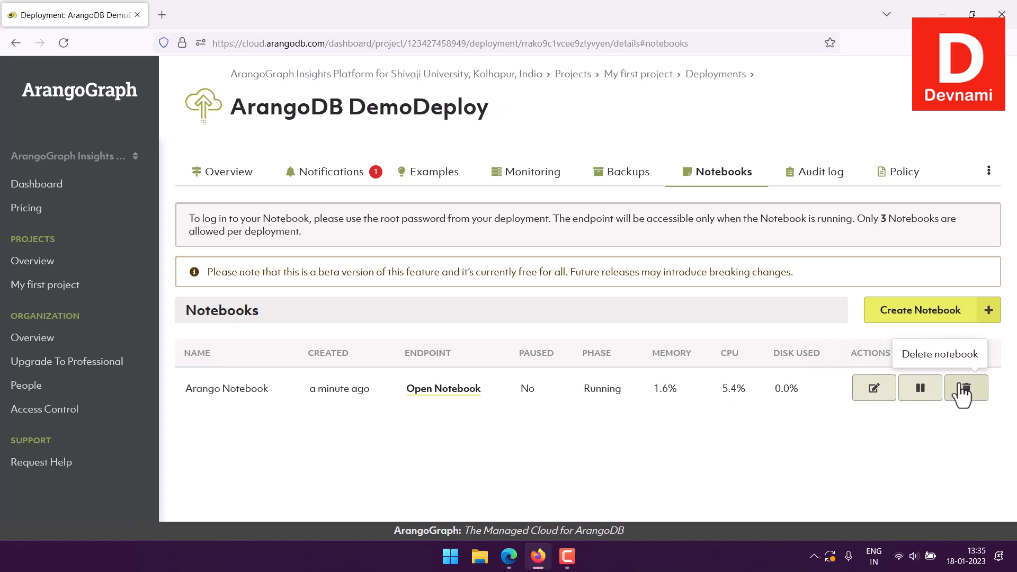
Open the Arango Notebook endpoint in a new browser tab and bring up its Jupyter login page
left_click(920, 393)
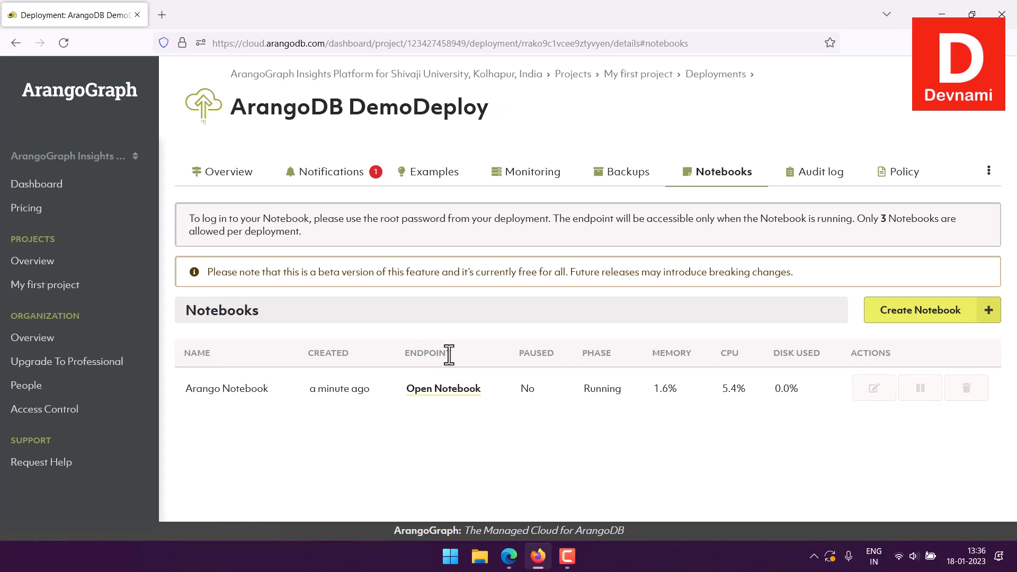
right_click(438, 390)
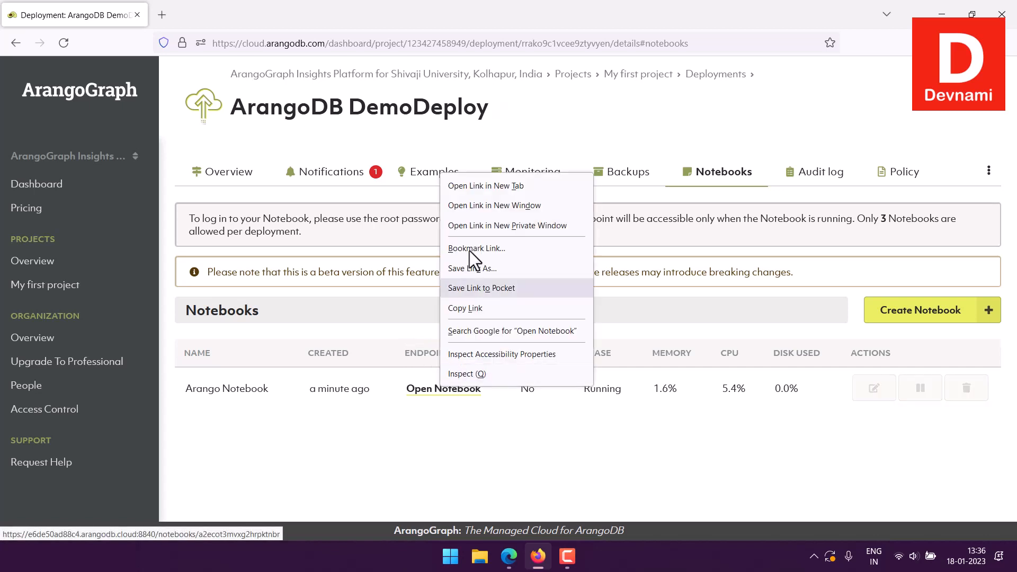
left_click(473, 185)
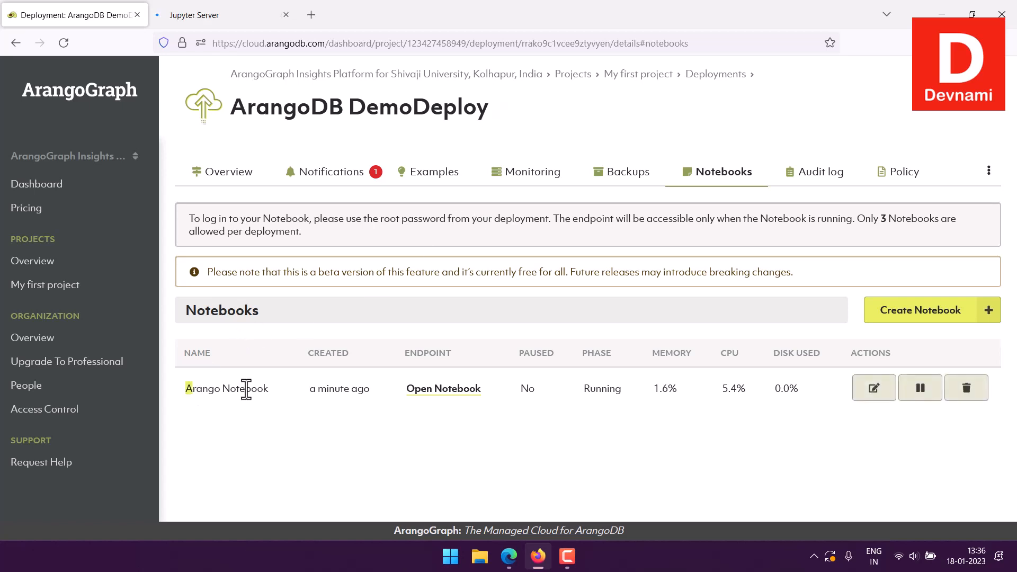
mouse_move(270, 391)
left_click(221, 20)
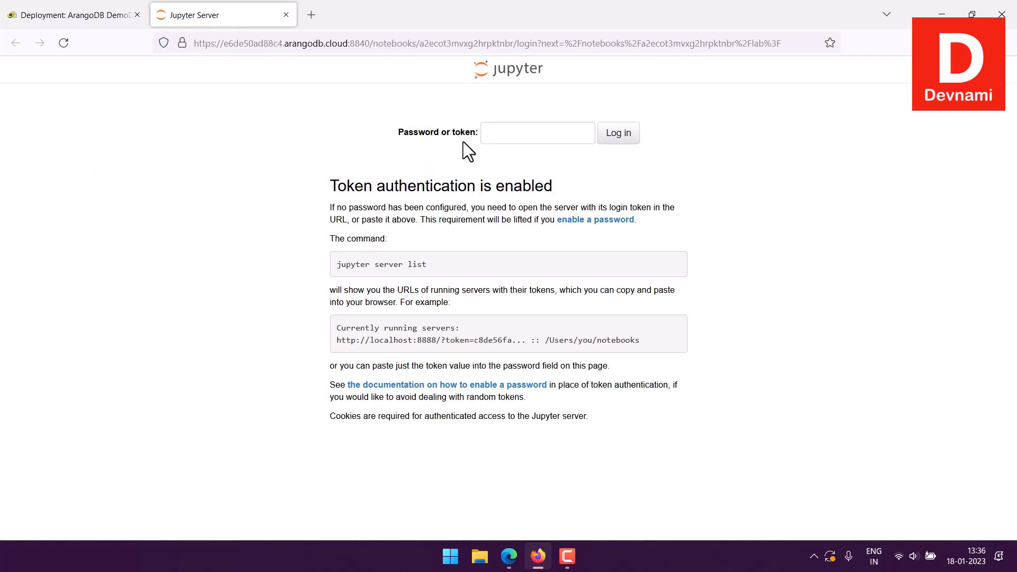
Go back to the ArangoDB DemoDeploy overview and copy the deployment's root password
left_click(50, 15)
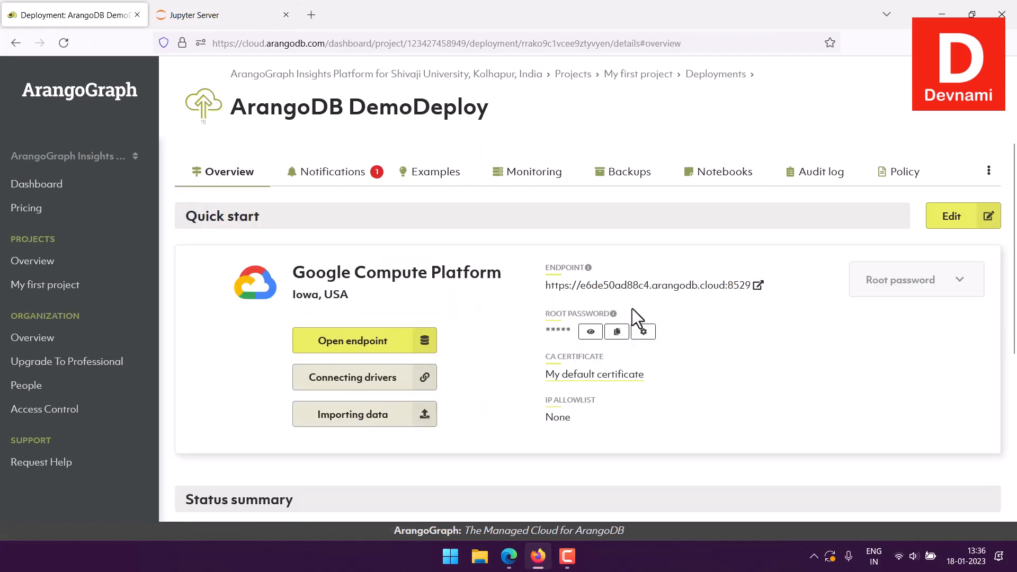
left_click(617, 333)
left_click(722, 177)
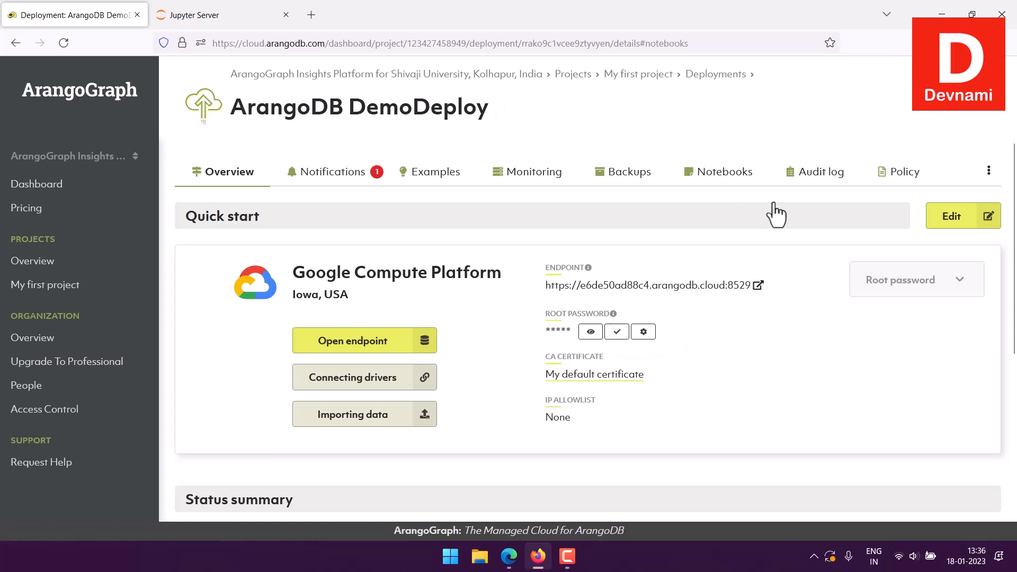
Paste the root password into the Jupyter login page's password field and log in
left_click(242, 8)
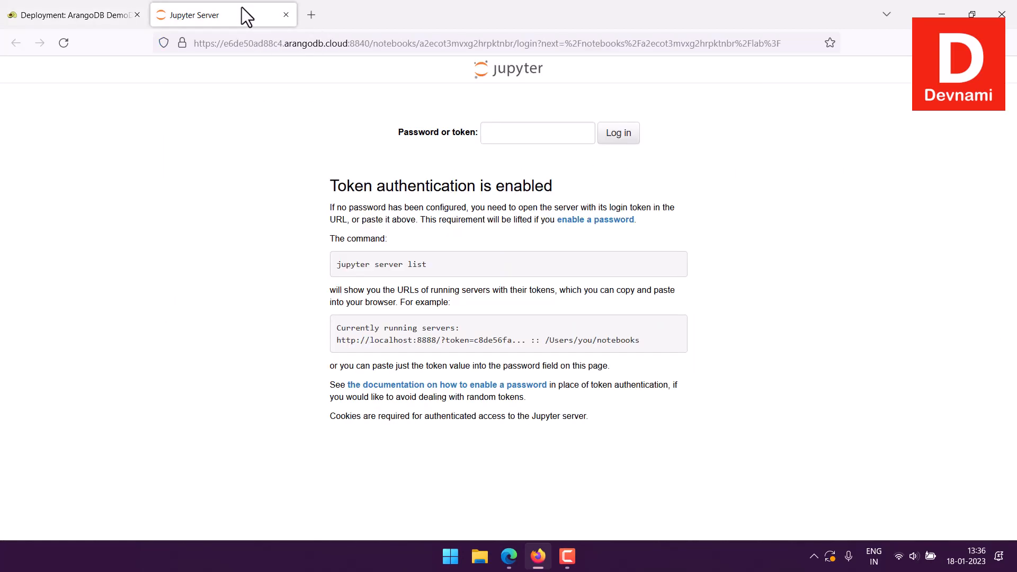
left_click(503, 132)
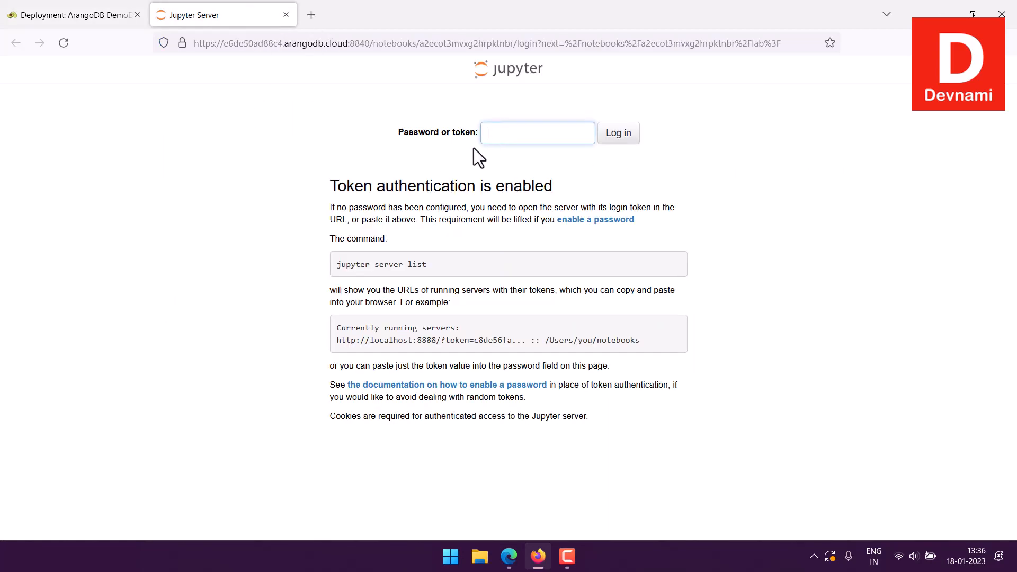
key("ctrl+v")
left_click(621, 137)
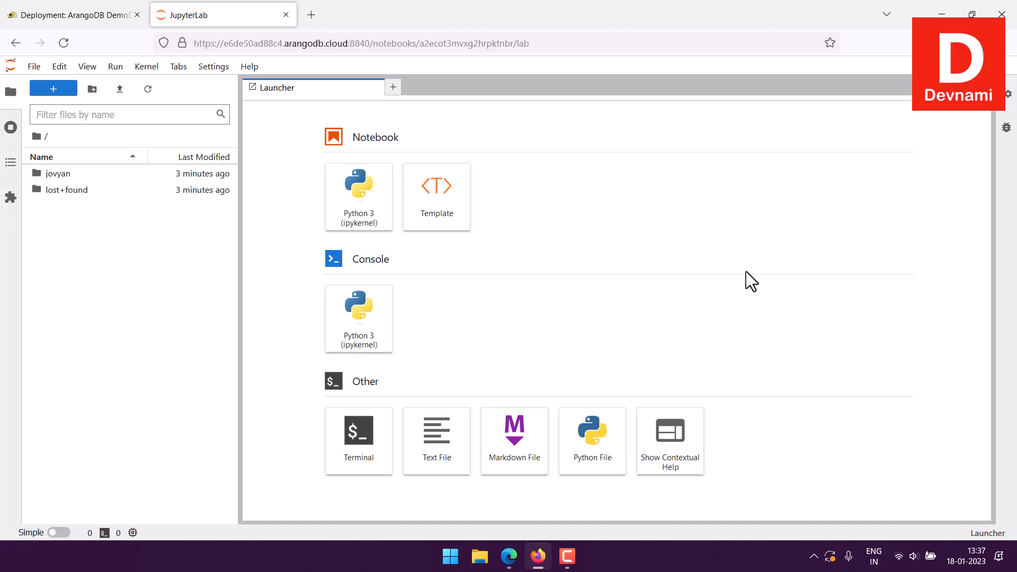
Check the Python version in a new JupyterLab terminal with python --version, and exit the terminal
left_click(350, 458)
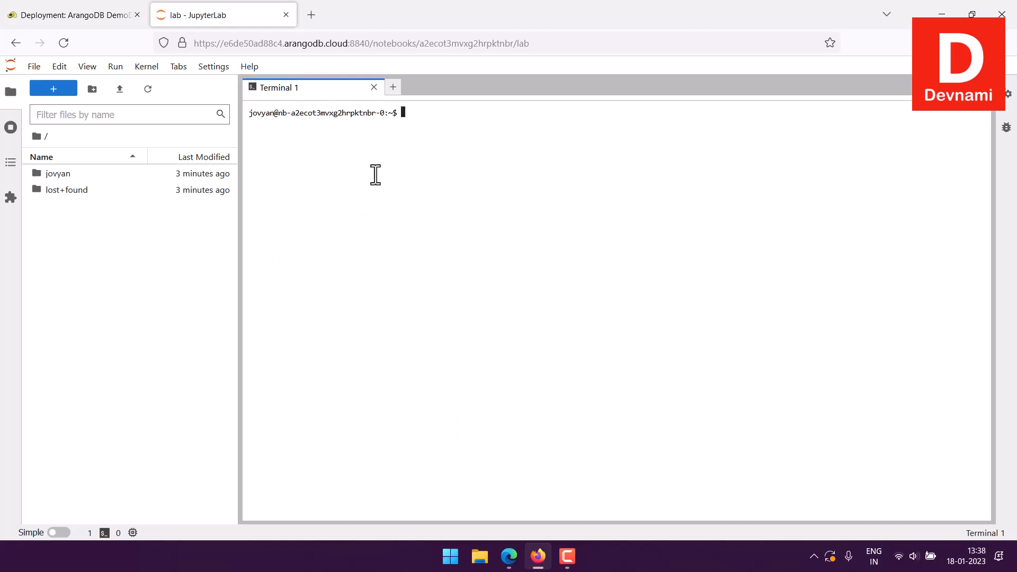
type("python --version")
key("Return")
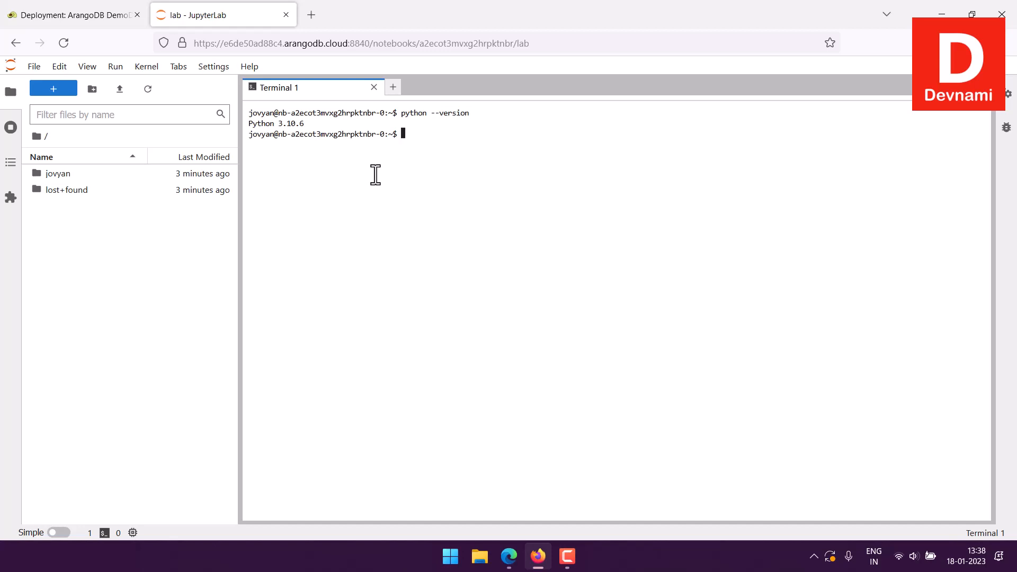
type("exit")
key("Return")
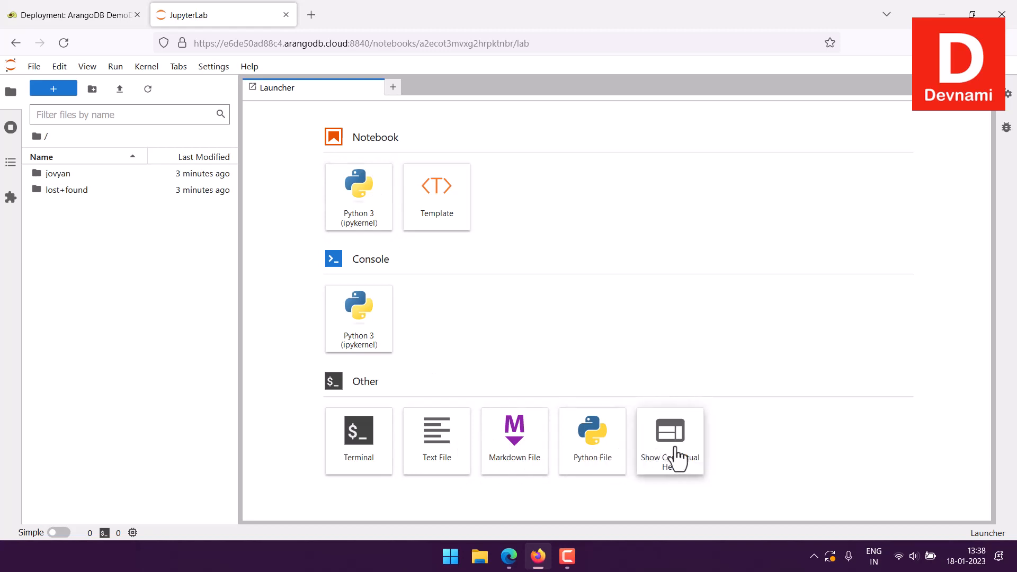
Try entering python --version in a new Python 3 console, clear the entry and close the console
left_click(381, 334)
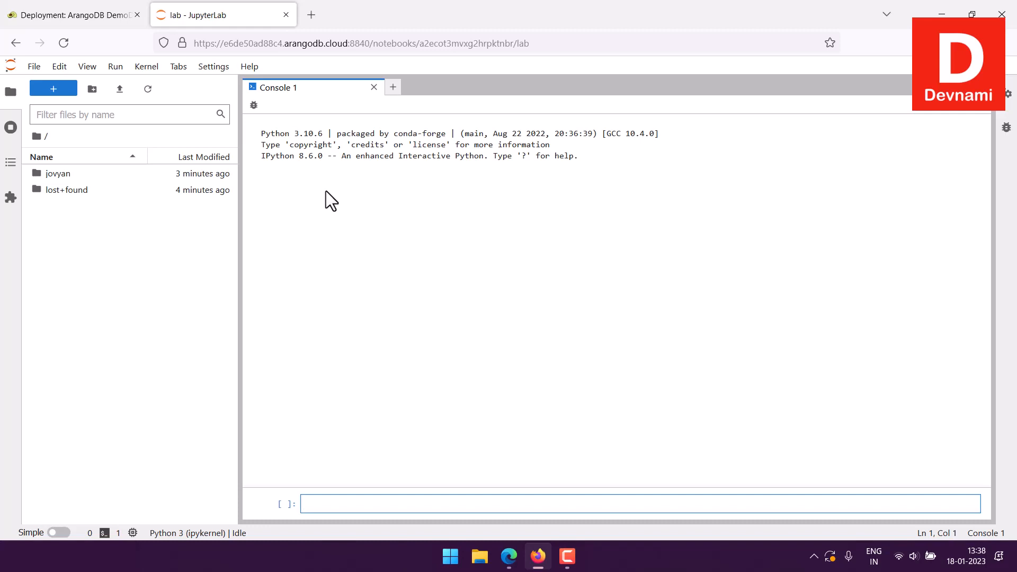
type("python --versio")
type("n")
key("Return")
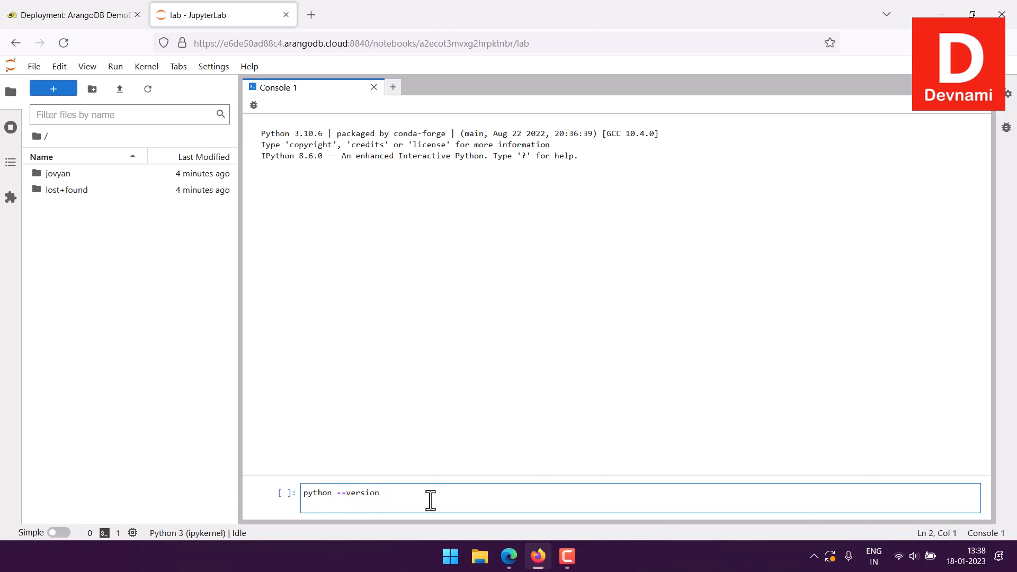
left_click_drag(406, 497, 285, 470)
key("BackSpace")
left_click(374, 88)
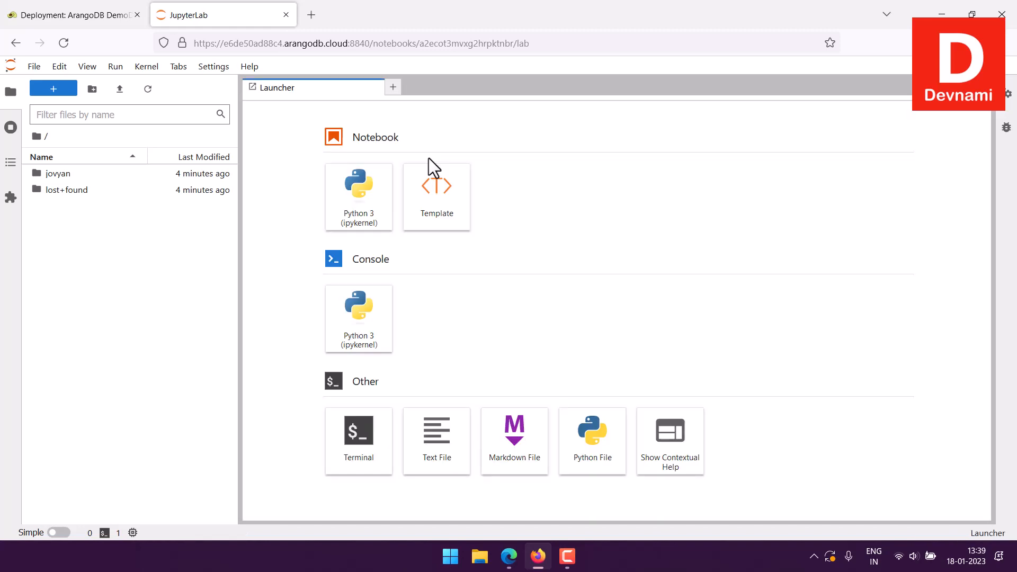
Create a new Python 3 (ipykernel) notebook and place the cursor in its first code cell
left_click(345, 209)
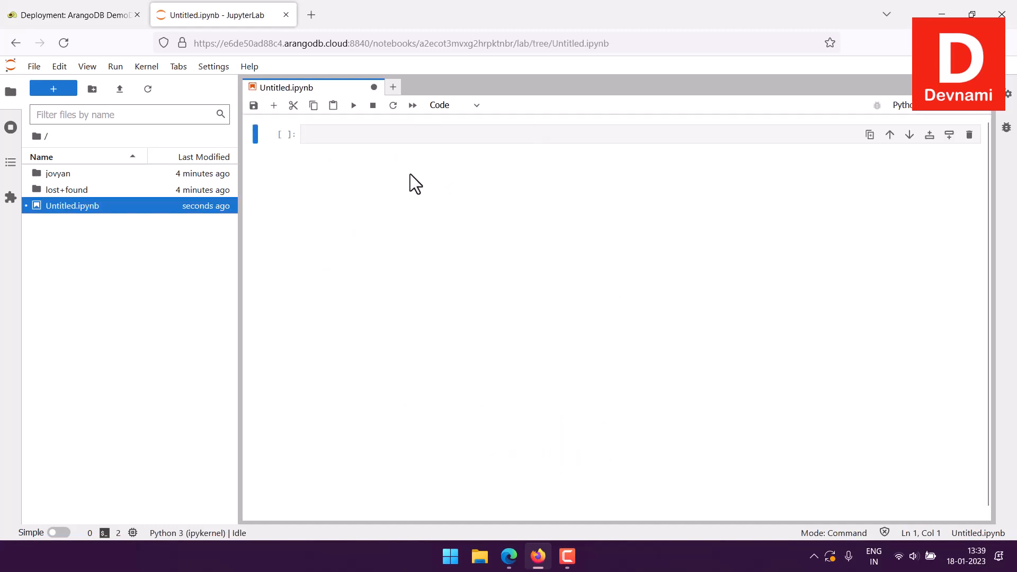
left_click(323, 136)
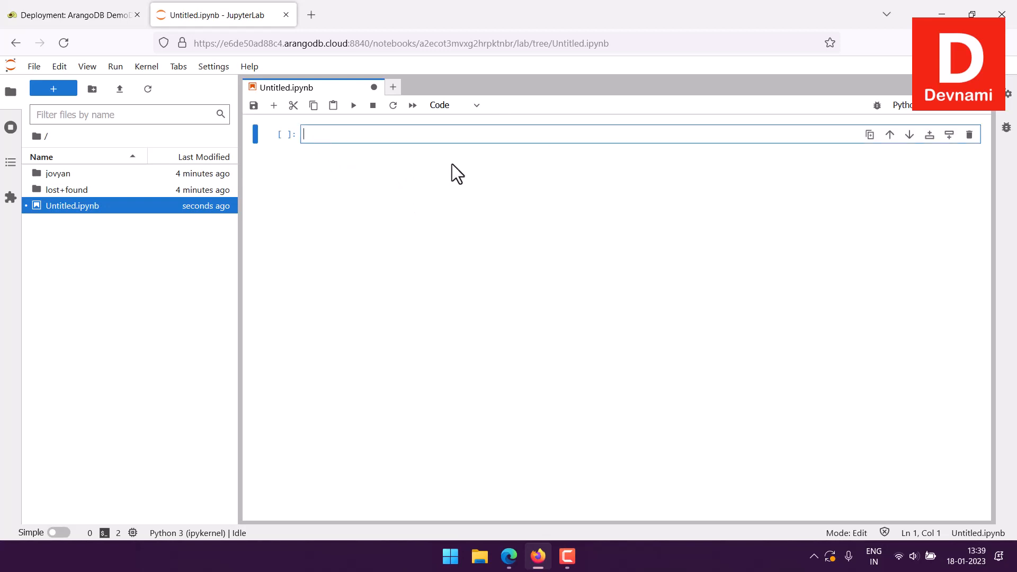
Enter pip install pyarango in the notebook's first code cell and run it
type("pip install pya")
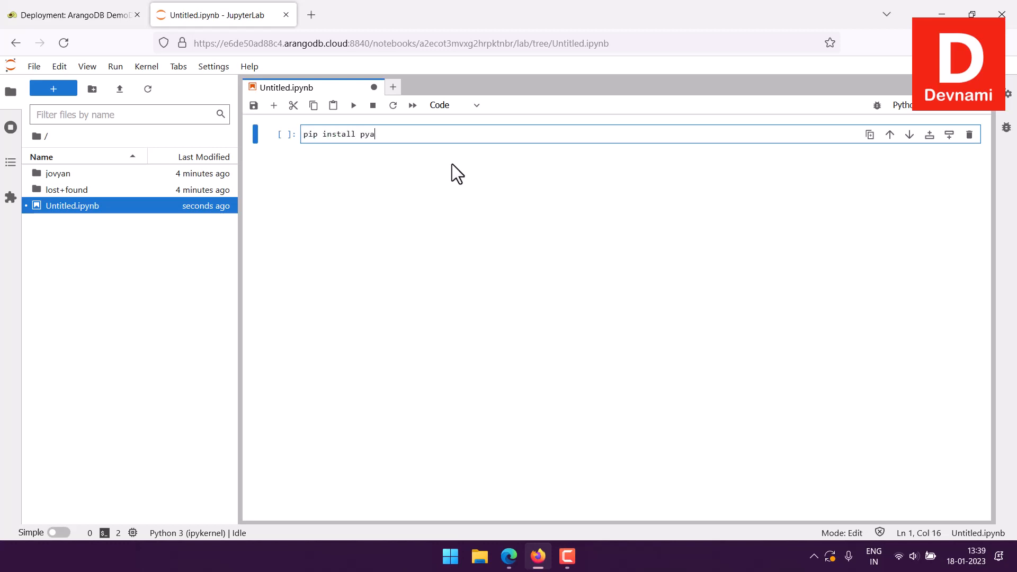
type("rango")
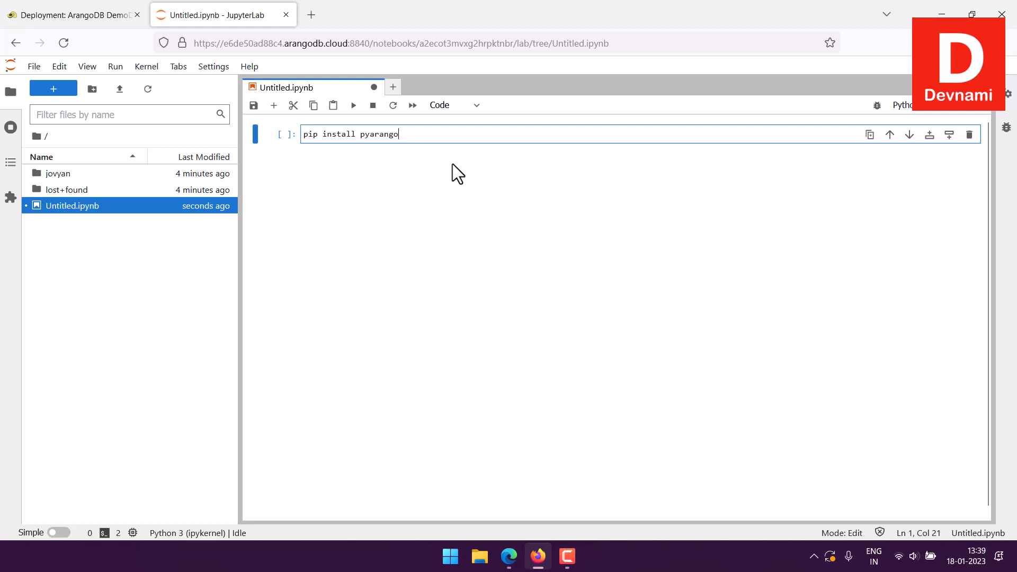
left_click(354, 106)
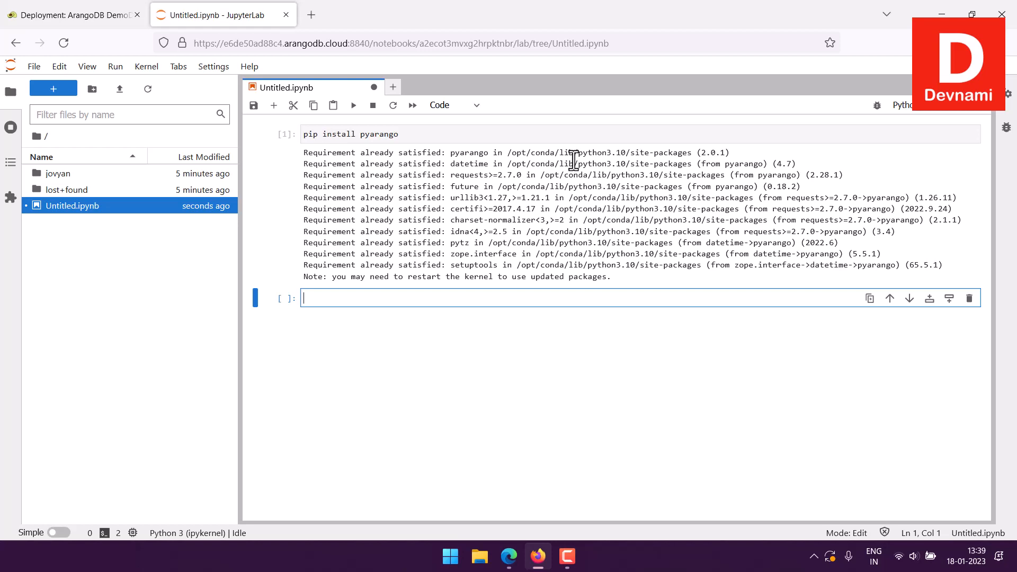
Examine the endpoint details of the ArangoDB DemoDeploy deployment and its list of notebooks
left_click(37, 15)
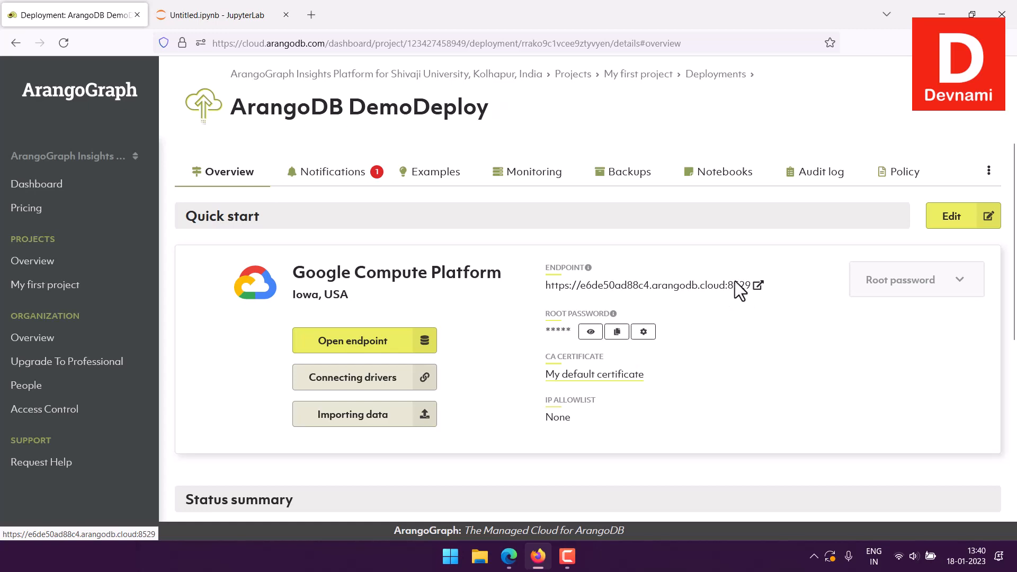
left_click(212, 15)
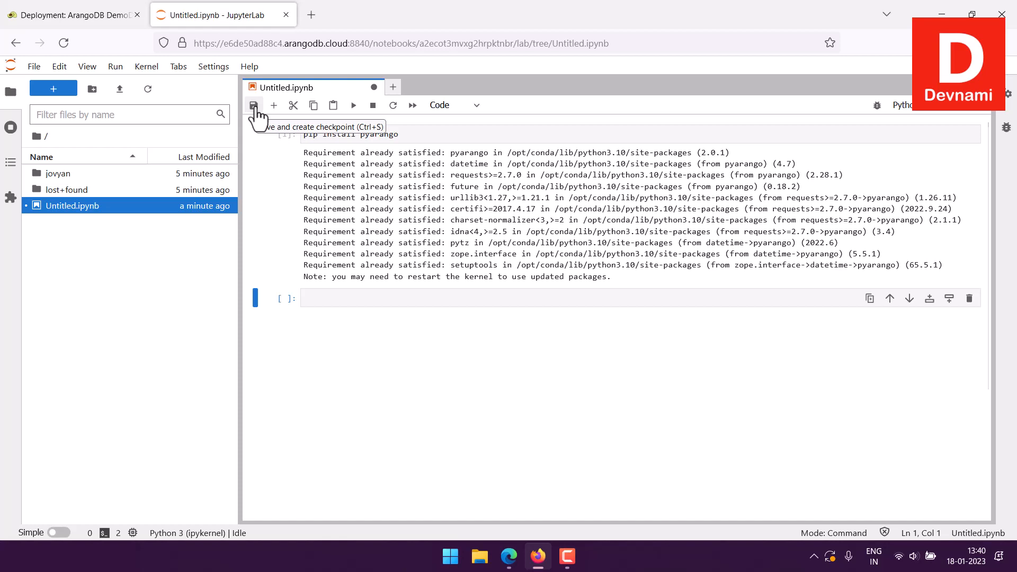
left_click(74, 15)
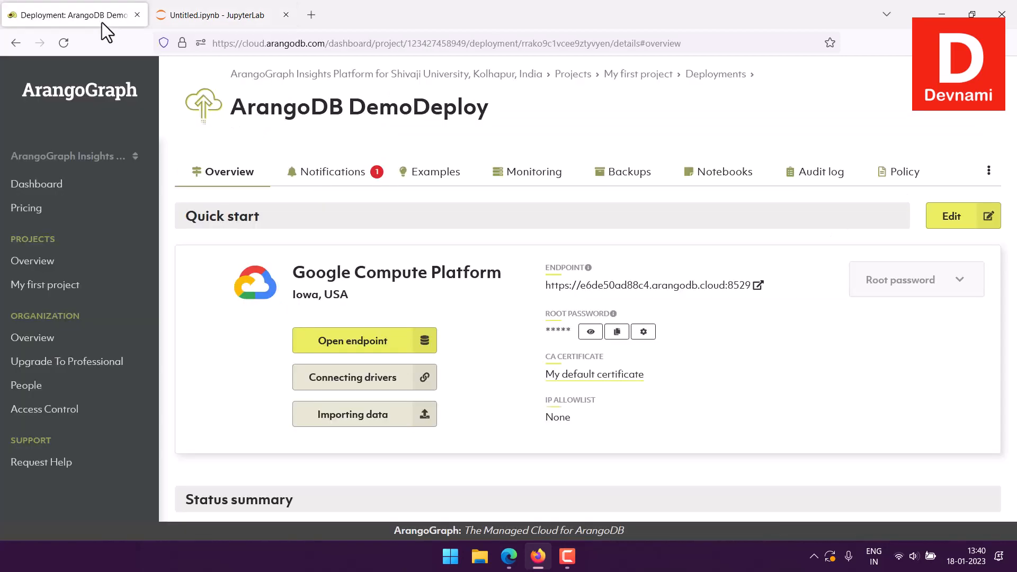
left_click(708, 187)
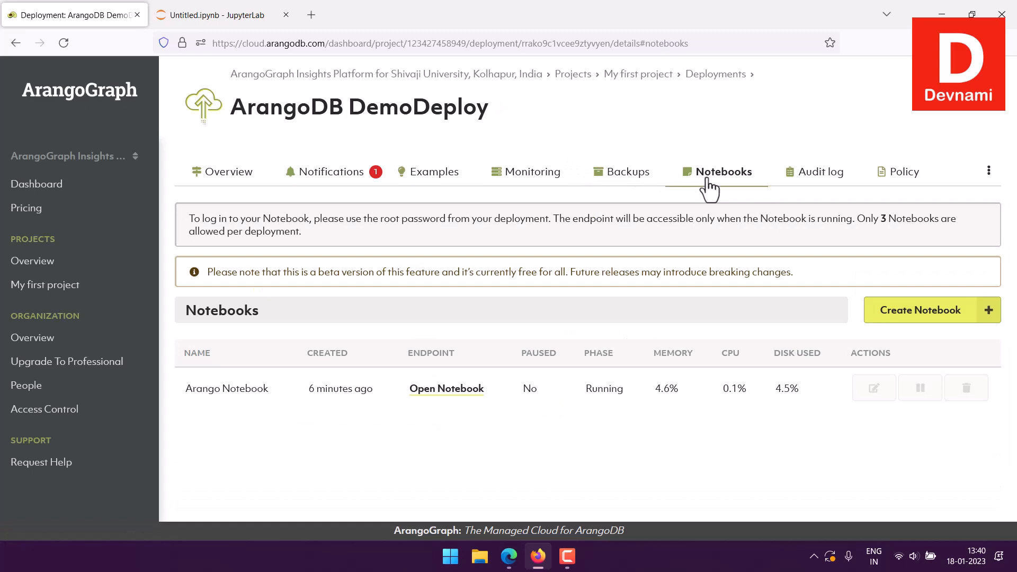
Return to JupyterLab and close the Untitled.ipynb notebook without saving its changes
left_click(214, 16)
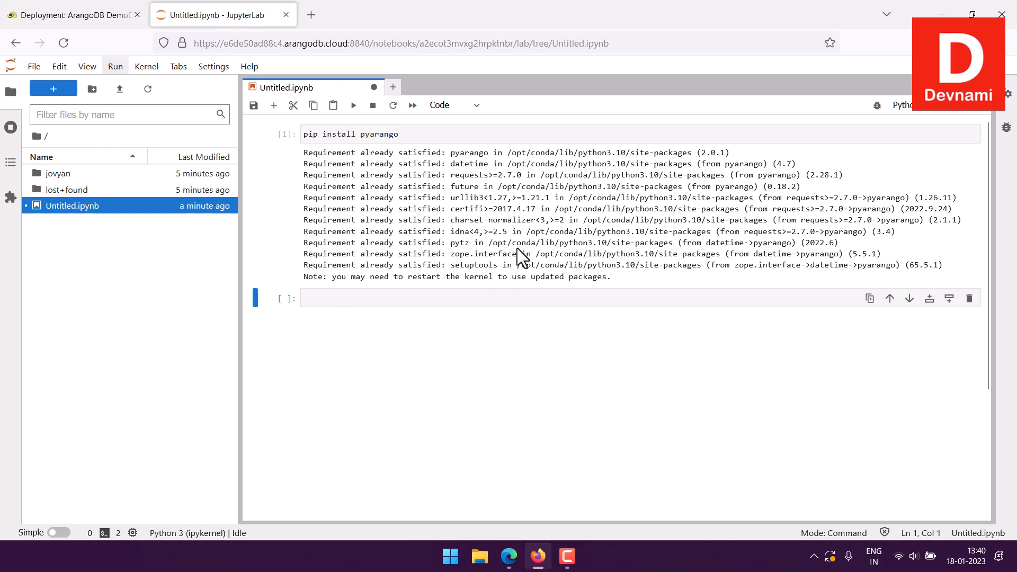
left_click(374, 87)
left_click(523, 325)
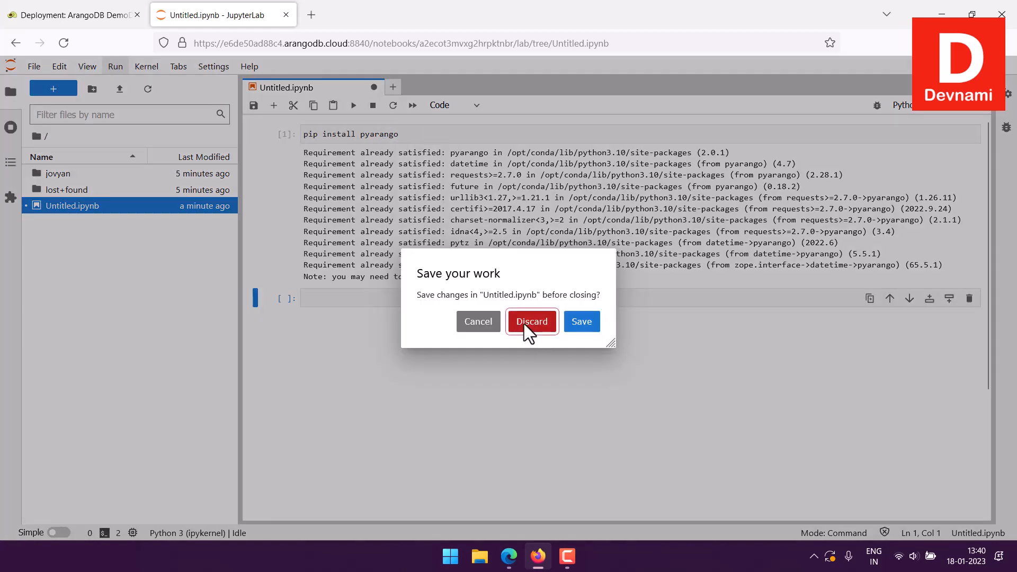
Shut down JupyterLab, confirm the shutdown and close its browser page
left_click(34, 68)
left_click(53, 479)
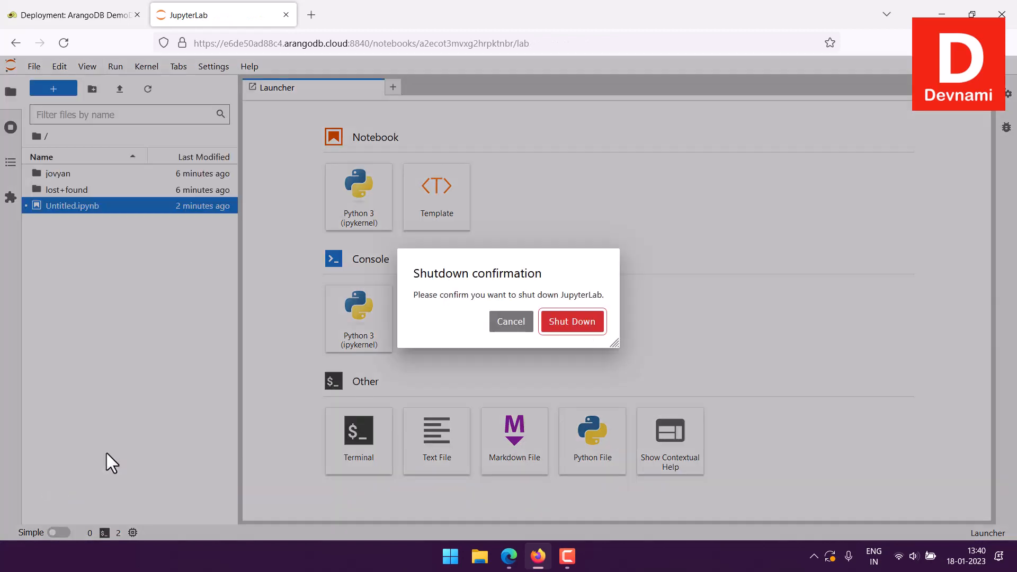
left_click(521, 319)
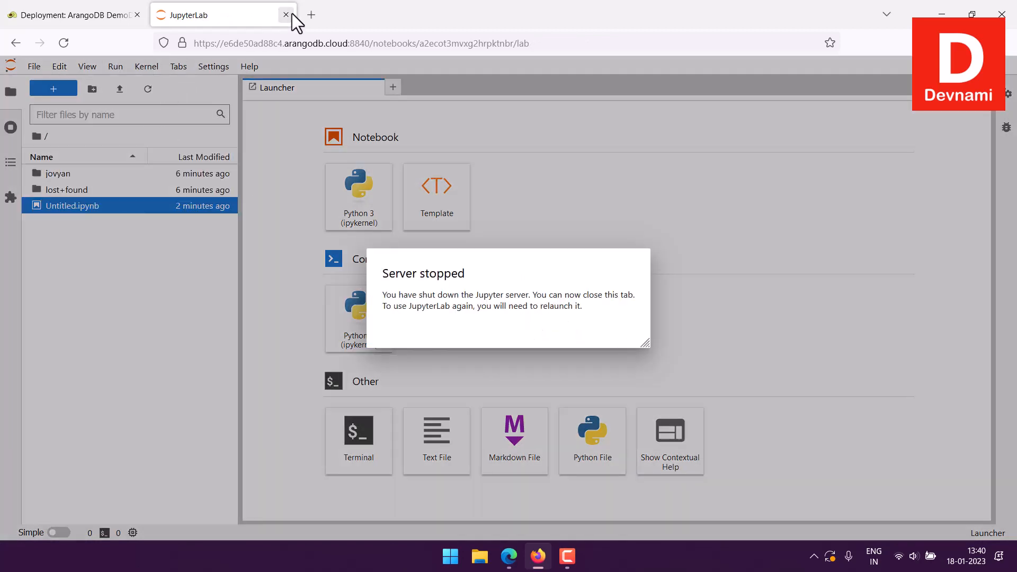
left_click(286, 14)
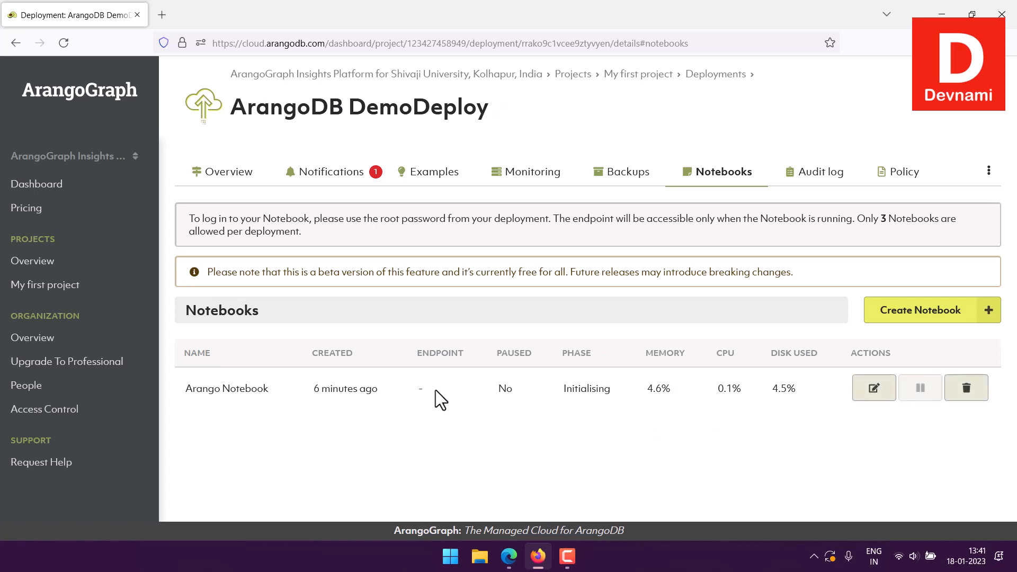
Examine the editable name and description of Arango Notebook, and leave its edit dialog without saving
mouse_move(658, 389)
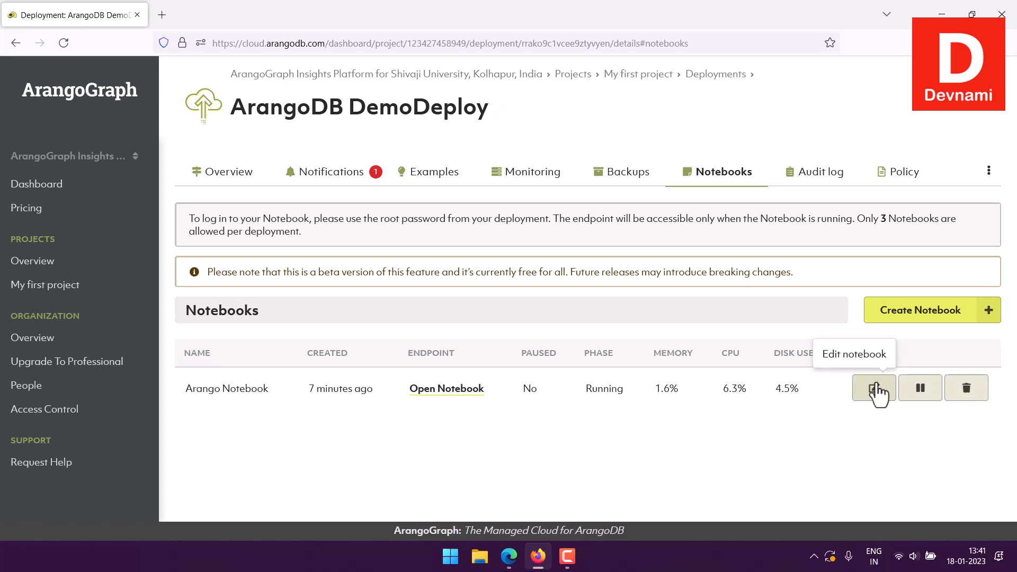
left_click(872, 393)
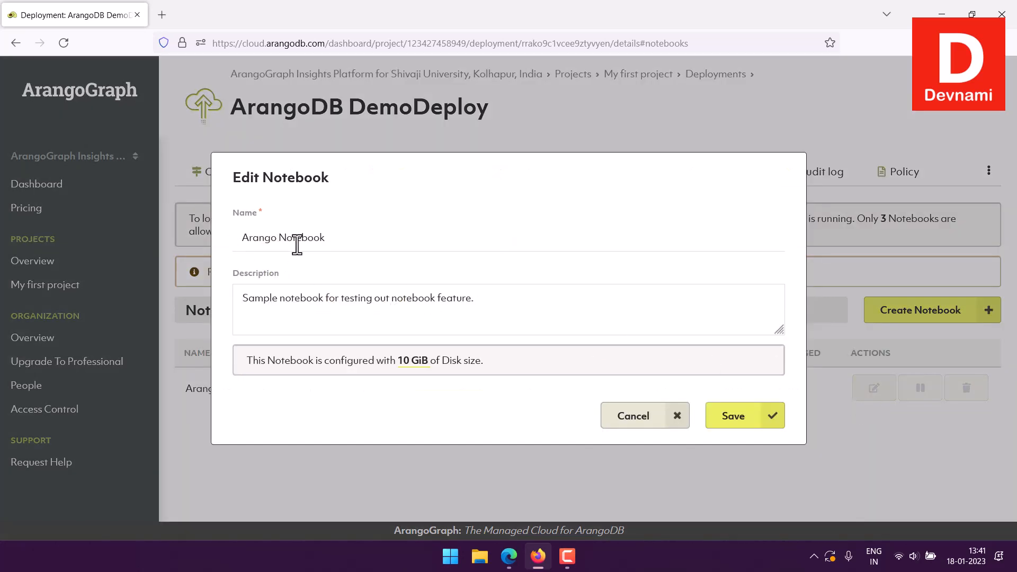
triple_click(255, 243)
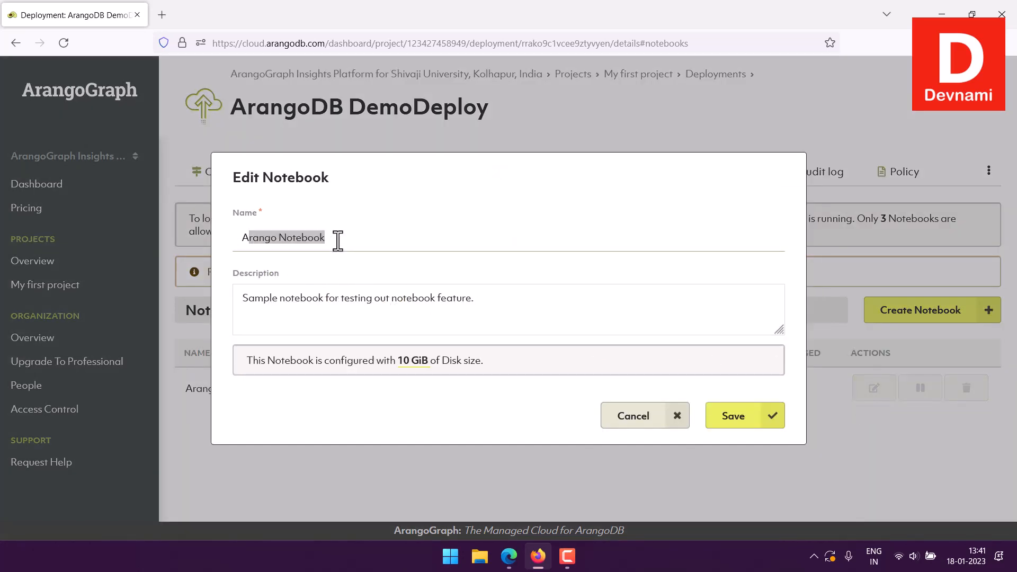
left_click(255, 243)
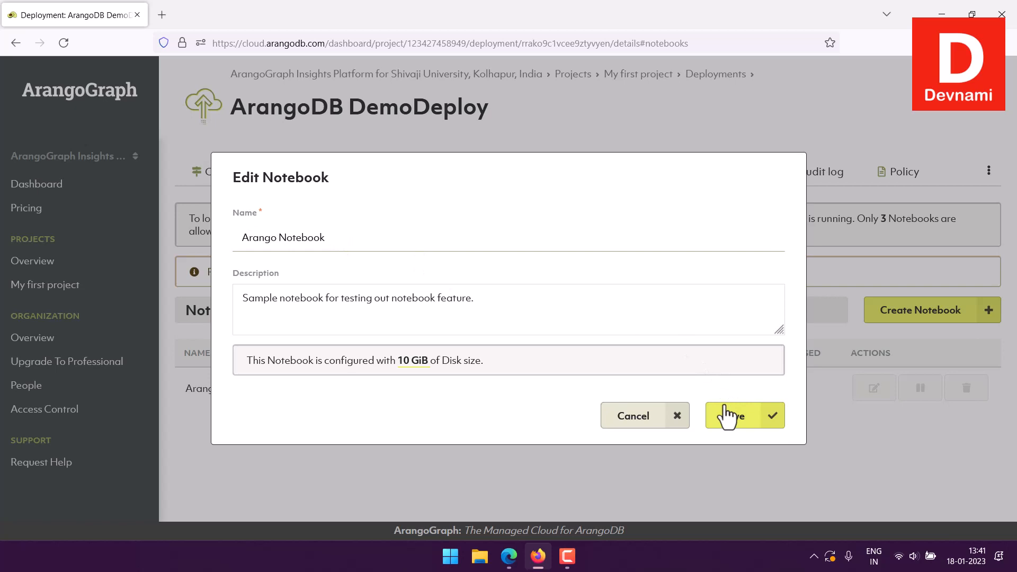
left_click(647, 424)
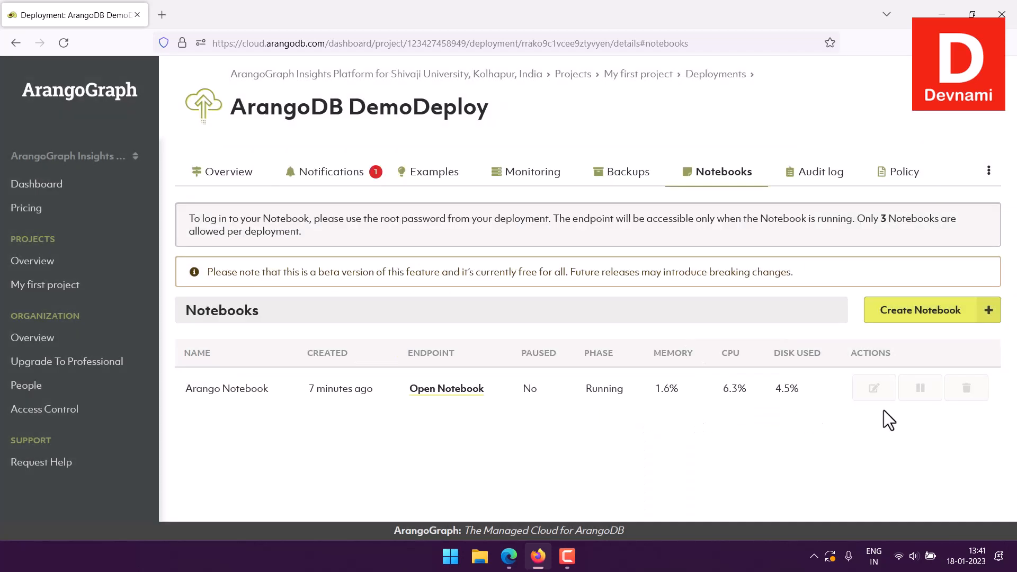
Pause Arango Notebook in the deployment's notebooks list and confirm the pause
left_click(920, 389)
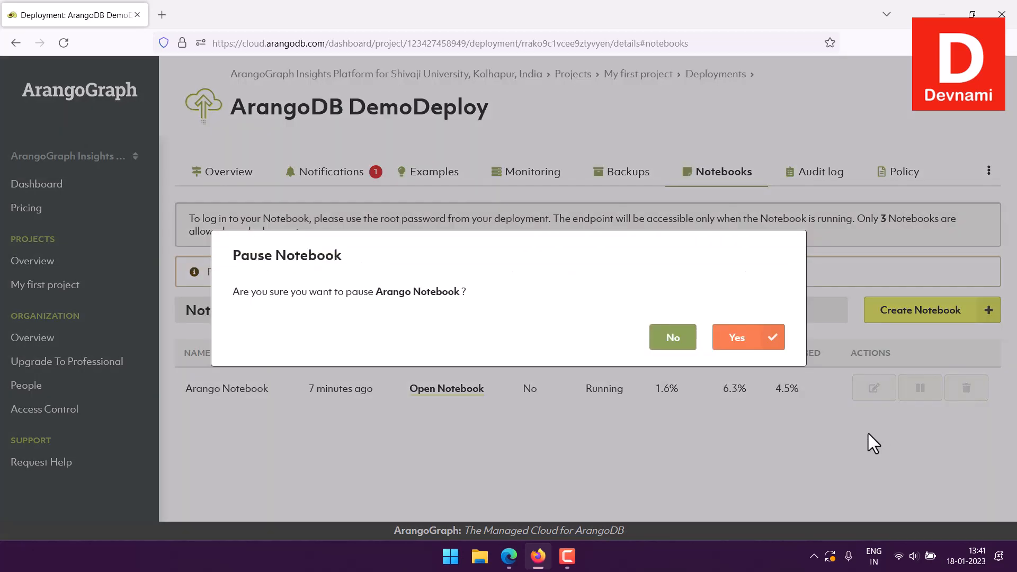
left_click(741, 339)
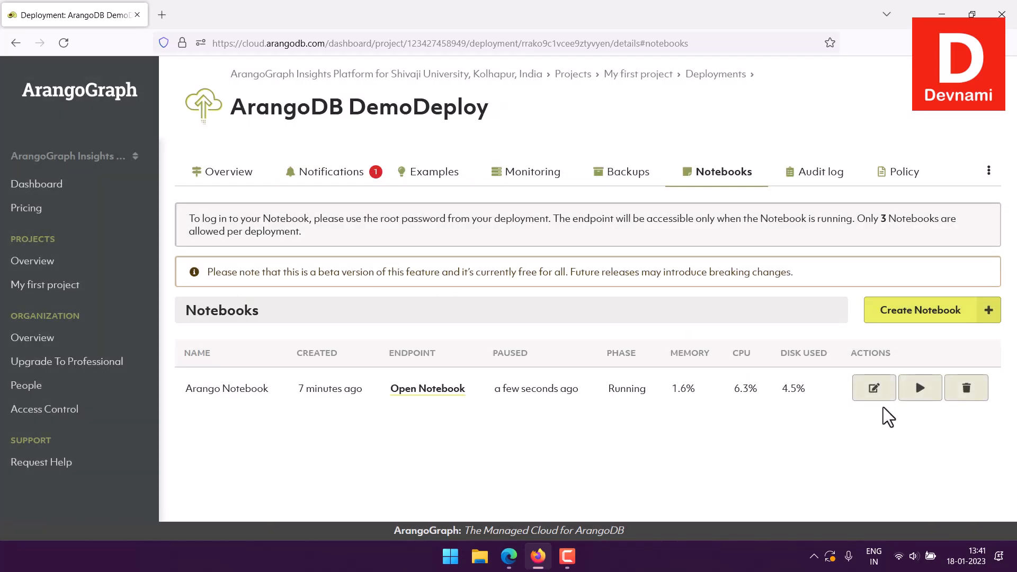
mouse_move(772, 396)
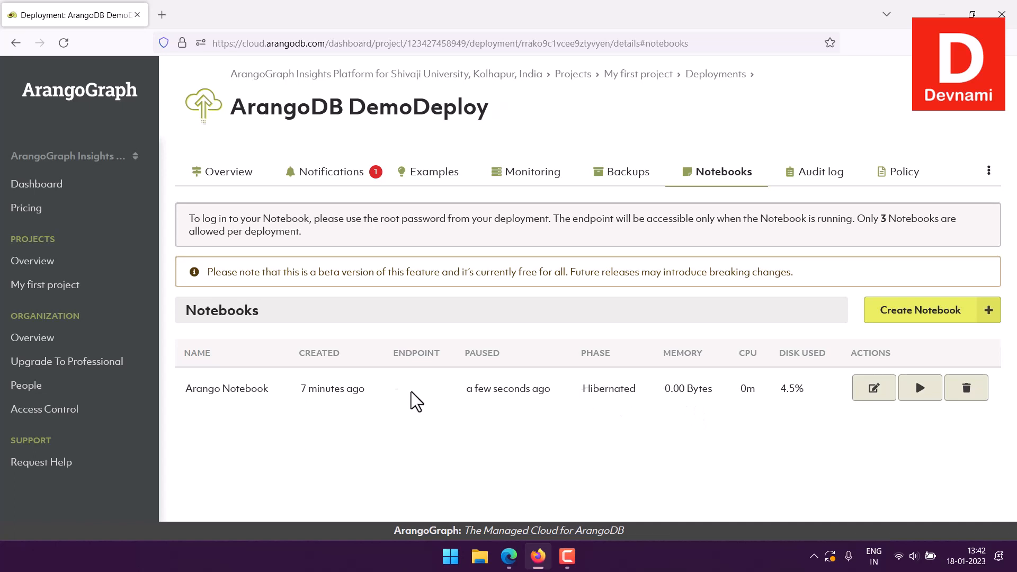
Delete Arango Notebook from the deployment and confirm the deletion
mouse_move(223, 393)
left_click(966, 398)
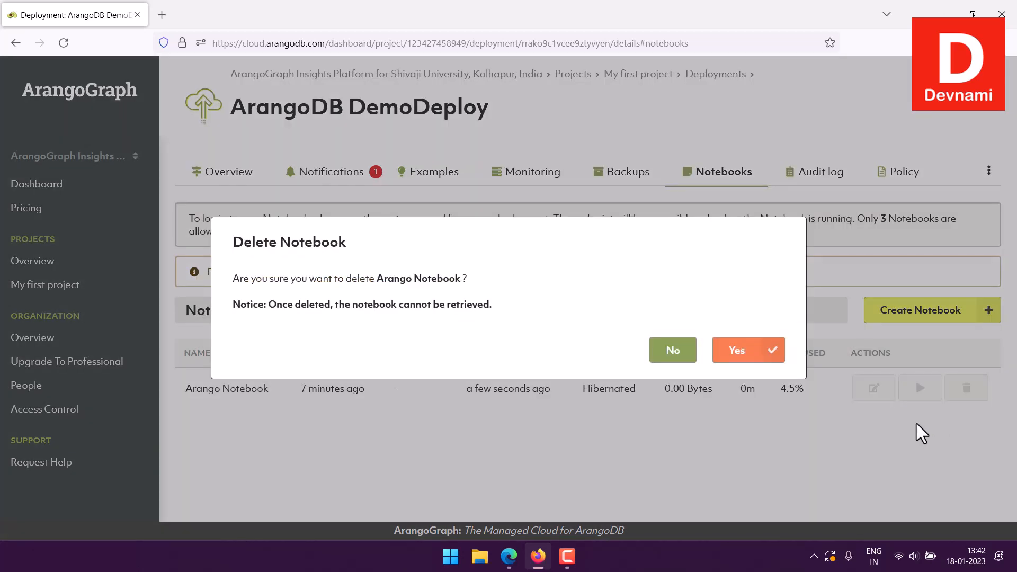
left_click_drag(257, 281, 461, 276)
left_click(473, 276)
left_click(730, 351)
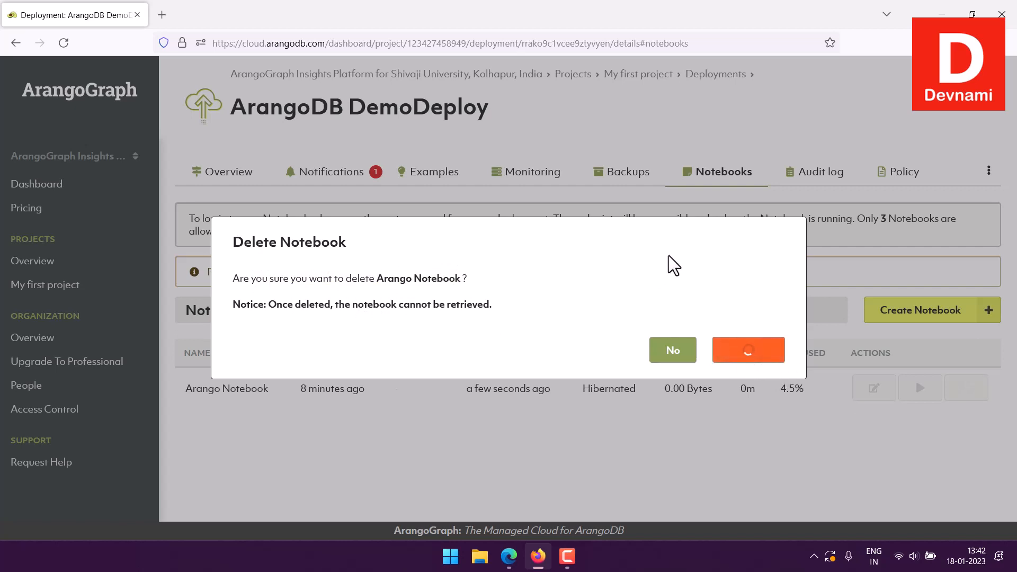